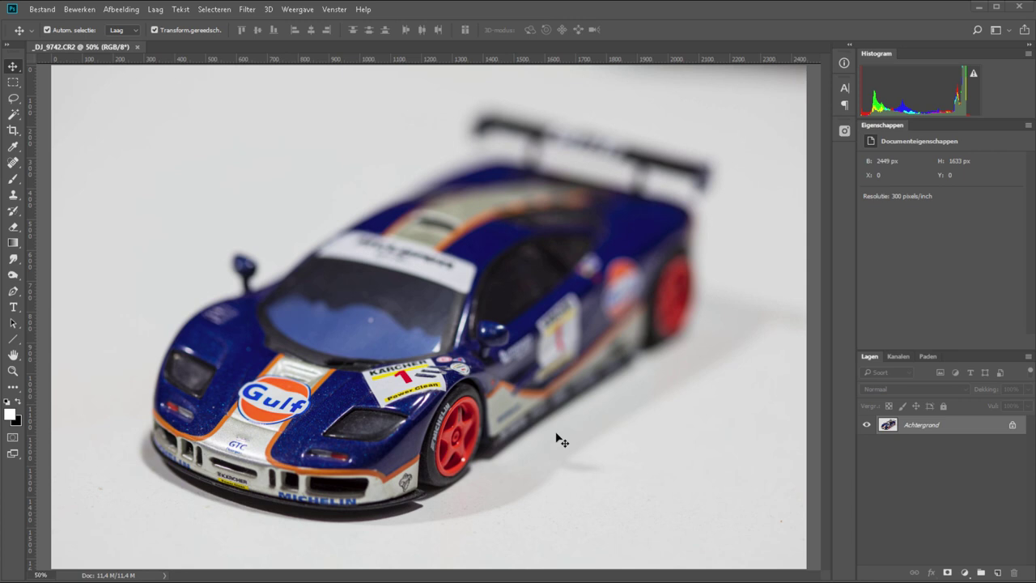
# Step: Close the _DJ_9742.CR2 document, choosing Nee to discard its changes
pyautogui.click(137, 47)
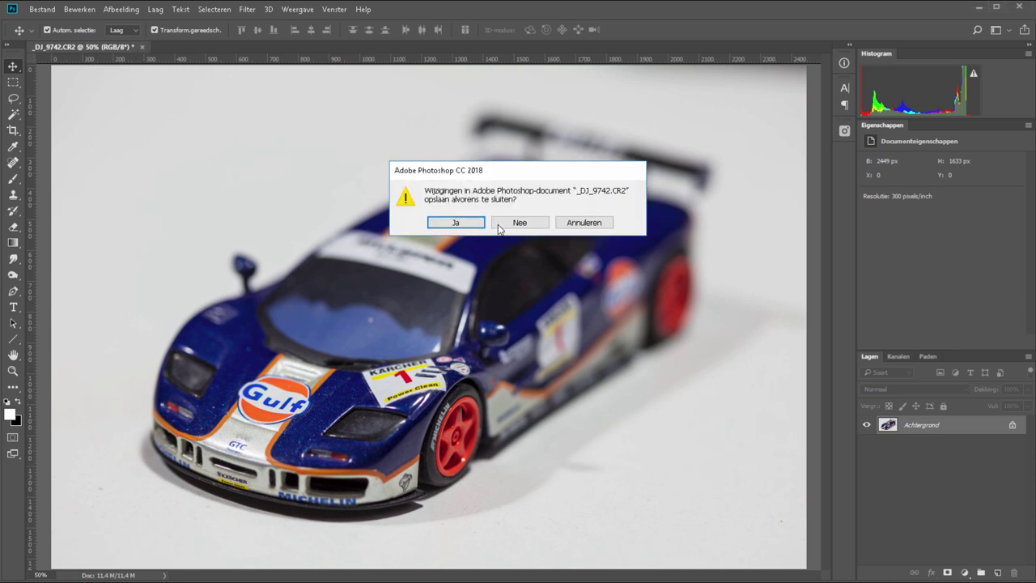
pyautogui.click(518, 222)
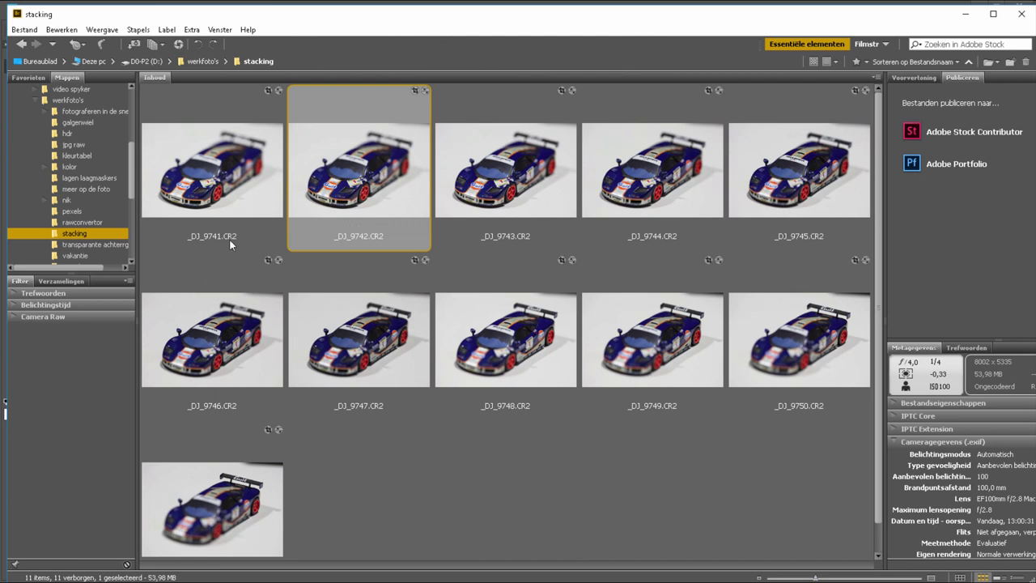
# Step: Preview the eleven shots from _DJ_9741.CR2 at large size, then return to a compact grid
pyautogui.click(228, 215)
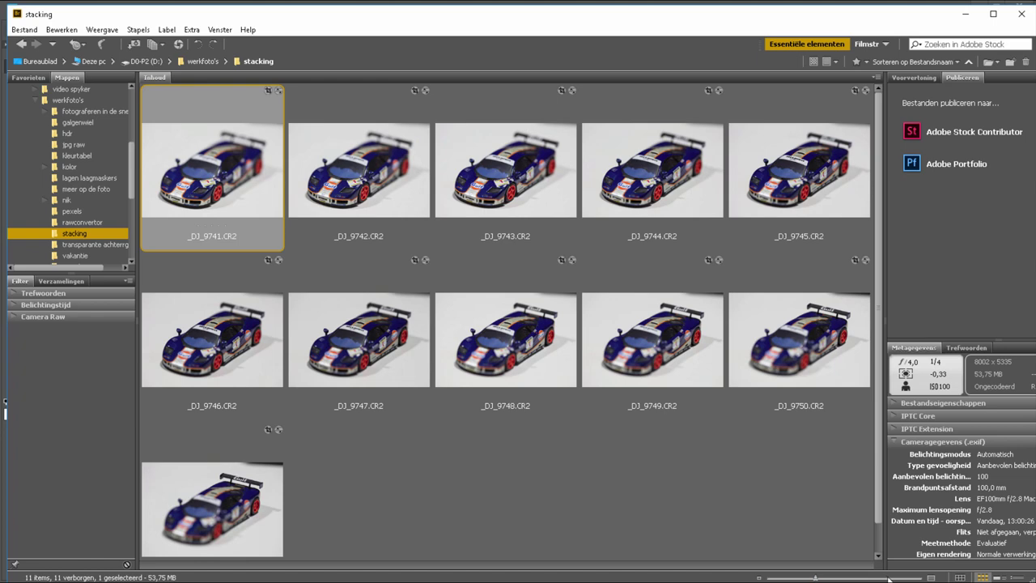
pyautogui.moveTo(886, 577); pyautogui.dragTo(913, 577)
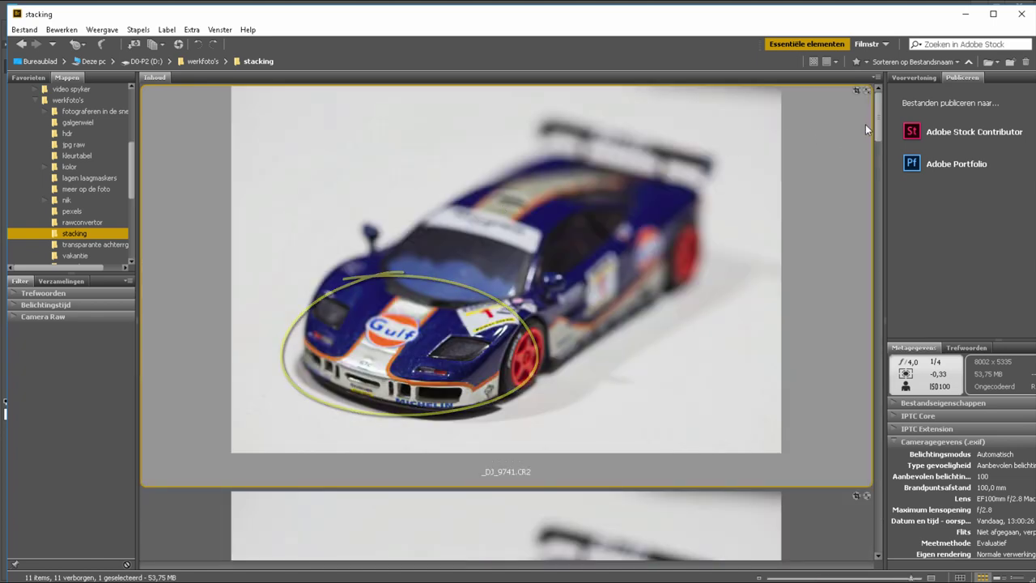
pyautogui.moveTo(878, 122)
pyautogui.mouseDown()
pyautogui.moveTo(867, 265)
pyautogui.moveTo(877, 326)
pyautogui.mouseUp()
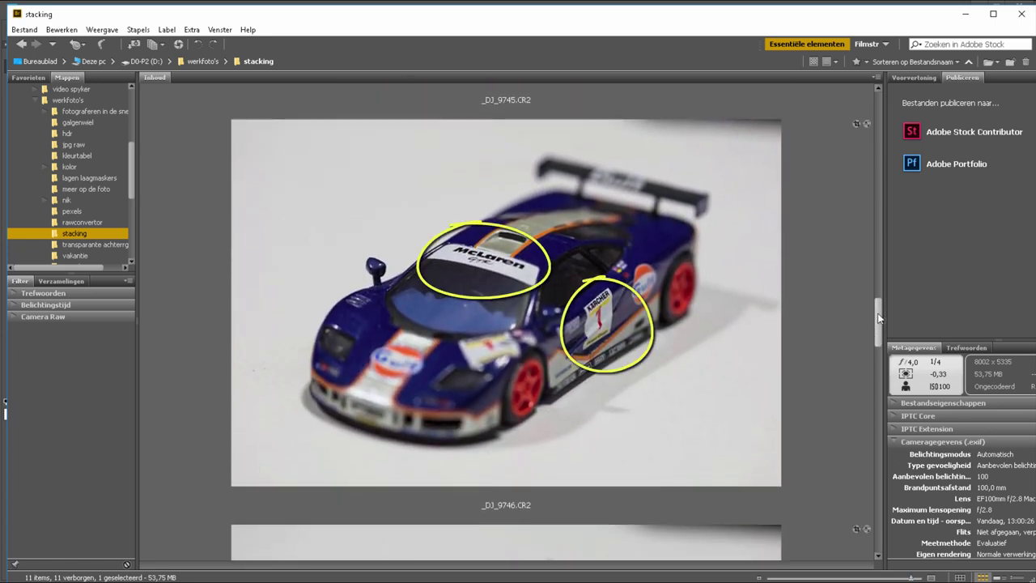
pyautogui.moveTo(879, 314)
pyautogui.mouseDown()
pyautogui.moveTo(885, 404)
pyautogui.moveTo(869, 481)
pyautogui.moveTo(876, 520)
pyautogui.mouseUp()
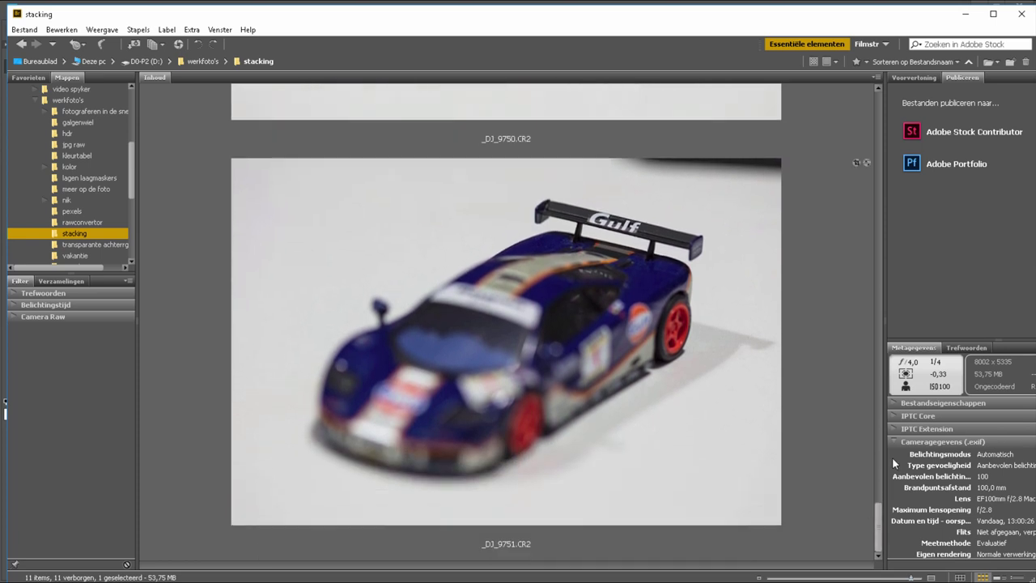
pyautogui.click(798, 578)
pyautogui.click(815, 578)
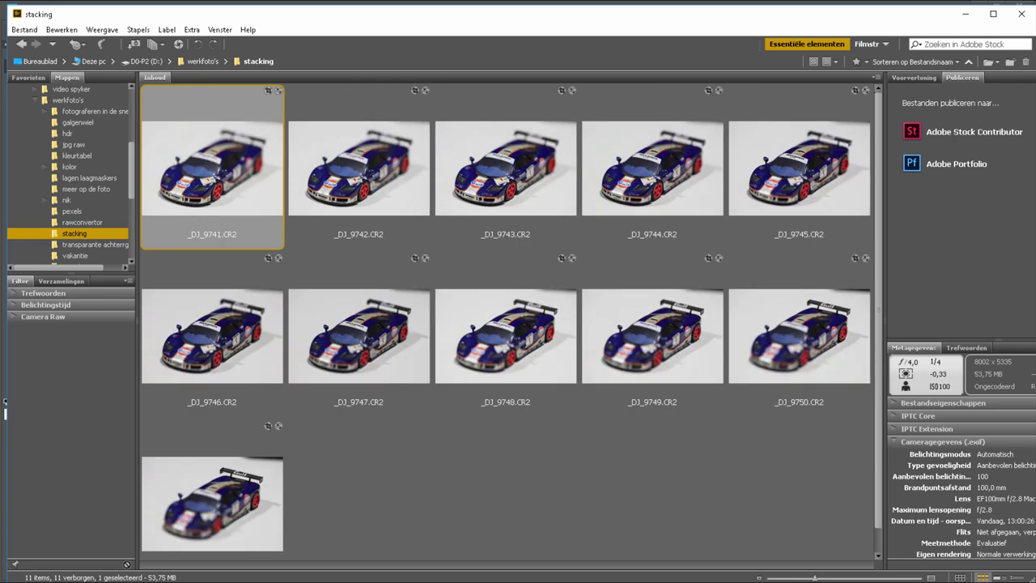
pyautogui.click(807, 578)
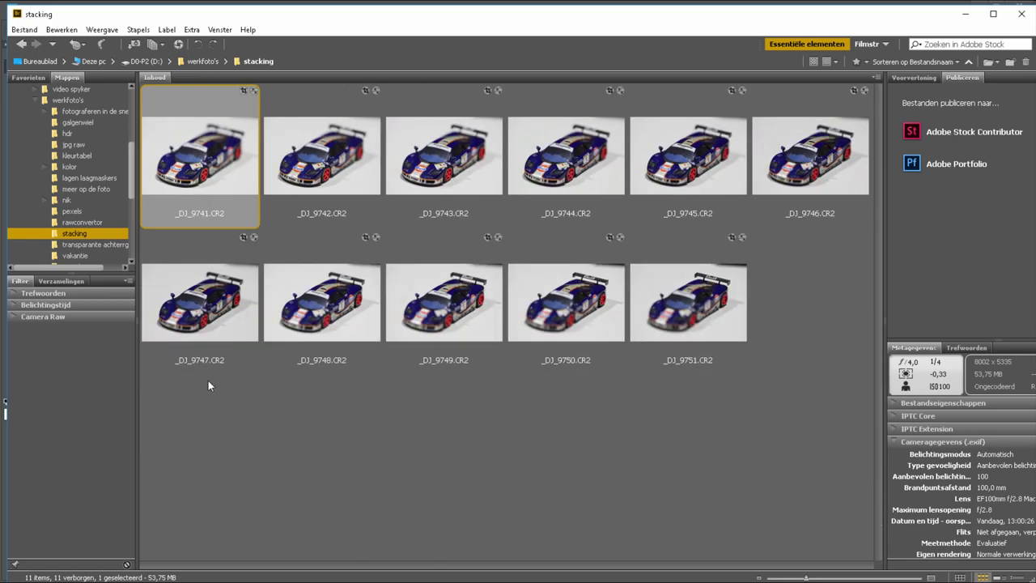
# Step: Select all eleven thumbnails and run Extra > Photoshop > Load Files into Photoshop Layers
pyautogui.moveTo(182, 412); pyautogui.dragTo(797, 146)
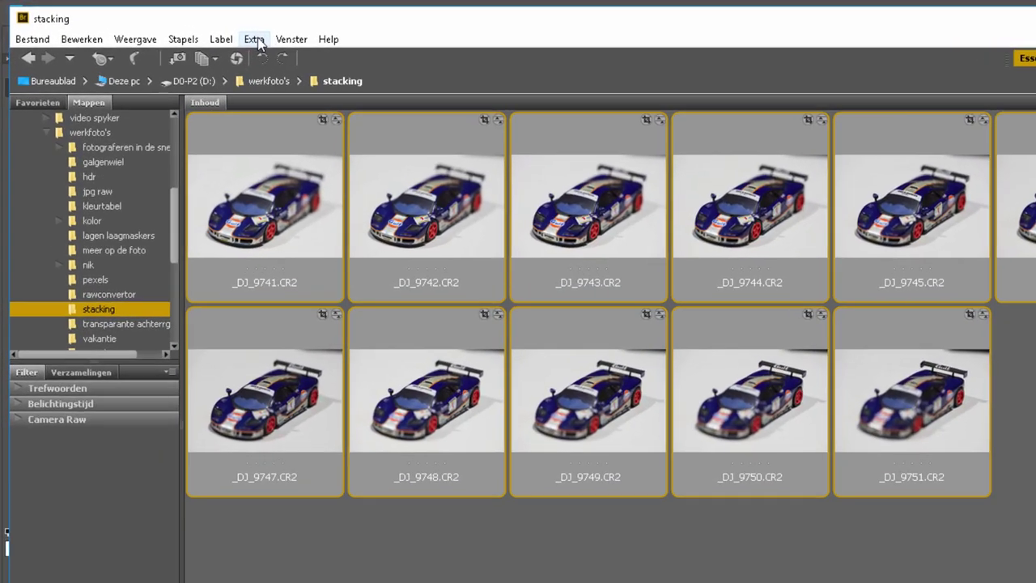
pyautogui.click(256, 40)
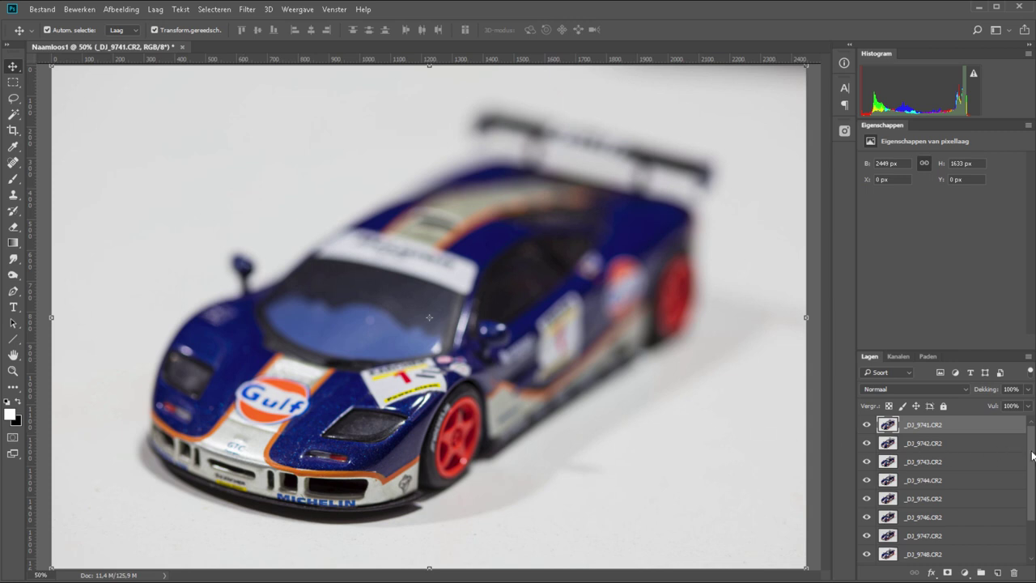
# Step: Float the Lagen panel over the canvas, resize it, and switch to larger layer thumbnails
pyautogui.moveTo(874, 359); pyautogui.dragTo(162, 105)
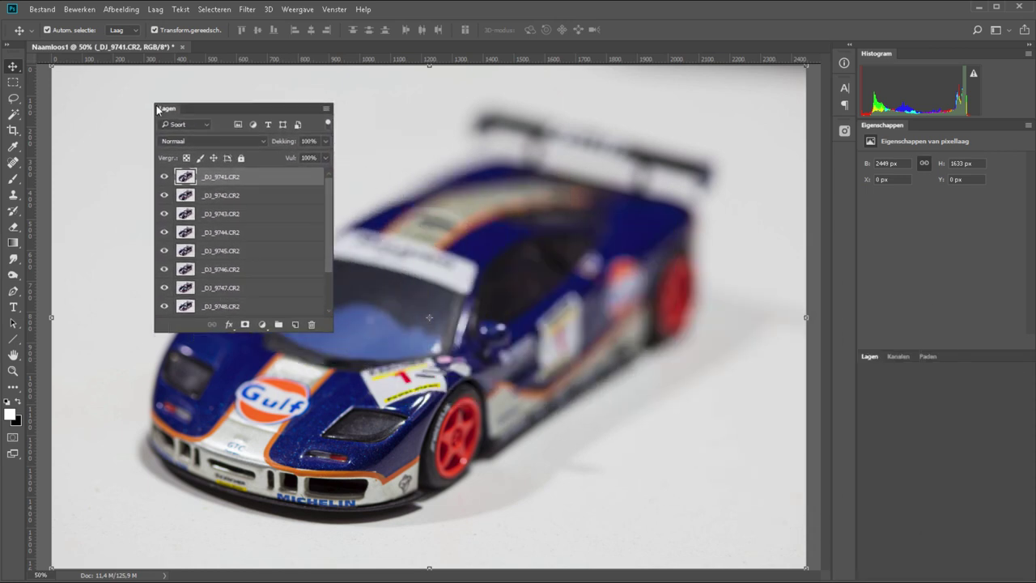
pyautogui.moveTo(329, 335); pyautogui.dragTo(751, 535)
pyautogui.rightClick(187, 416)
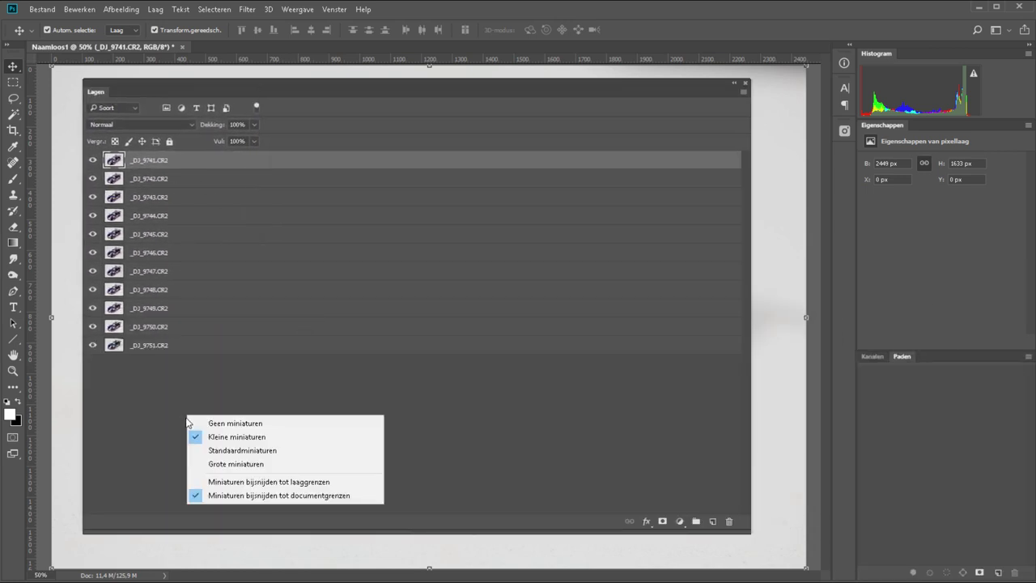
pyautogui.click(238, 453)
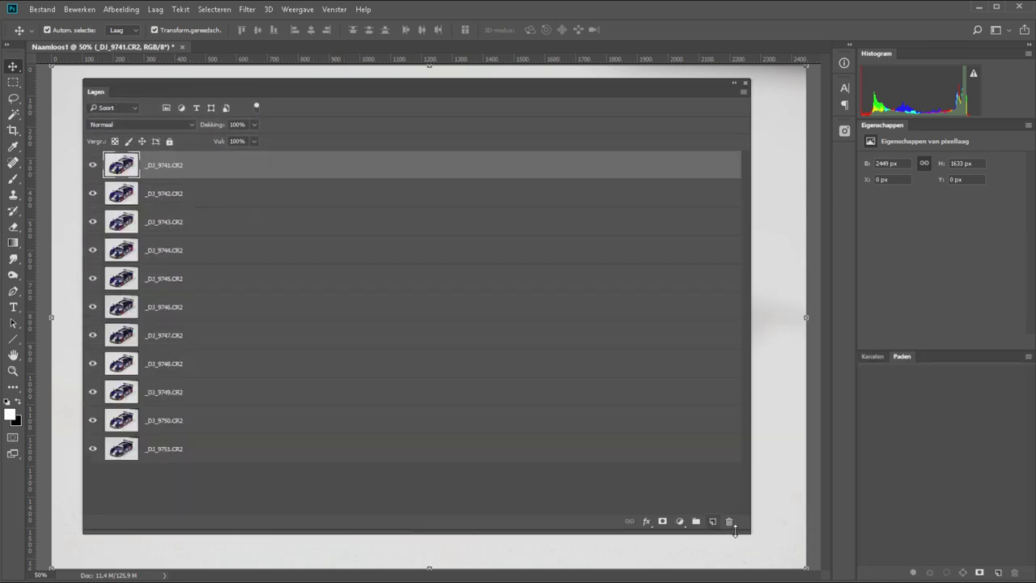
pyautogui.moveTo(750, 533)
pyautogui.mouseDown()
pyautogui.moveTo(589, 493)
pyautogui.moveTo(278, 474)
pyautogui.moveTo(262, 507)
pyautogui.mouseUp()
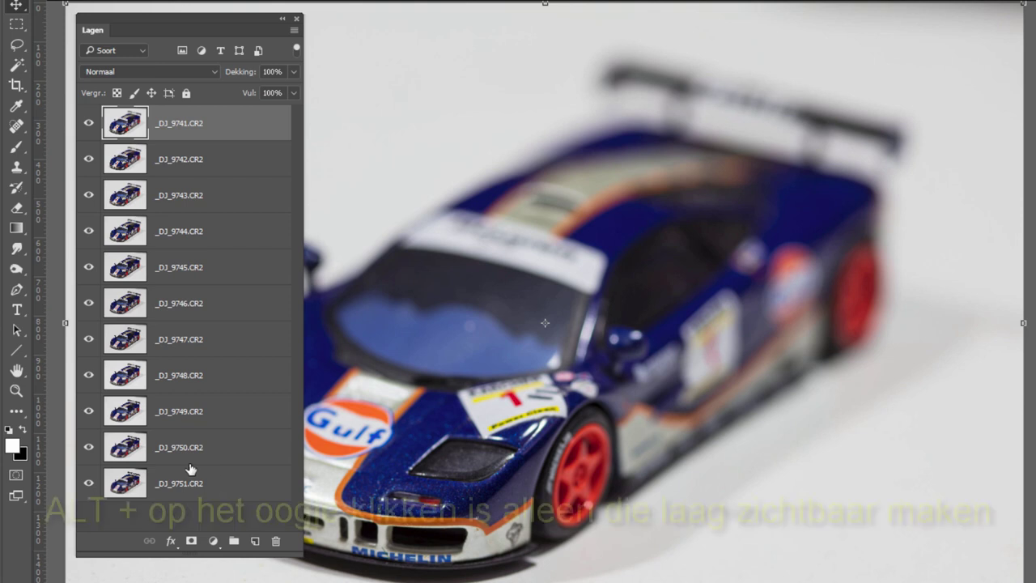
pyautogui.keyDown('alt'); pyautogui.click(89, 484); pyautogui.keyUp('alt')
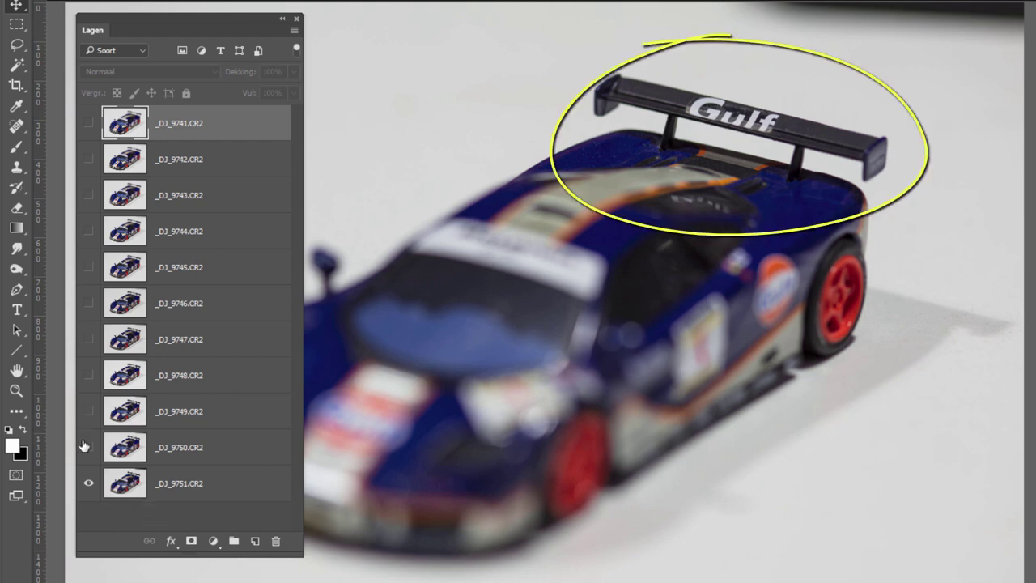
pyautogui.keyDown('alt'); pyautogui.click(88, 484); pyautogui.keyUp('alt')
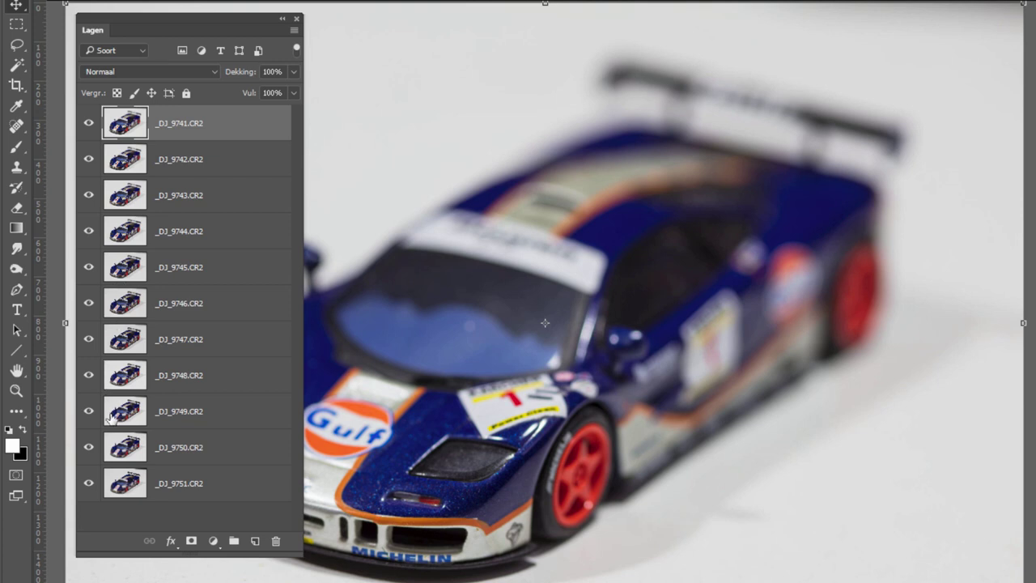
pyautogui.keyDown('alt'); pyautogui.click(89, 123); pyautogui.keyUp('alt')
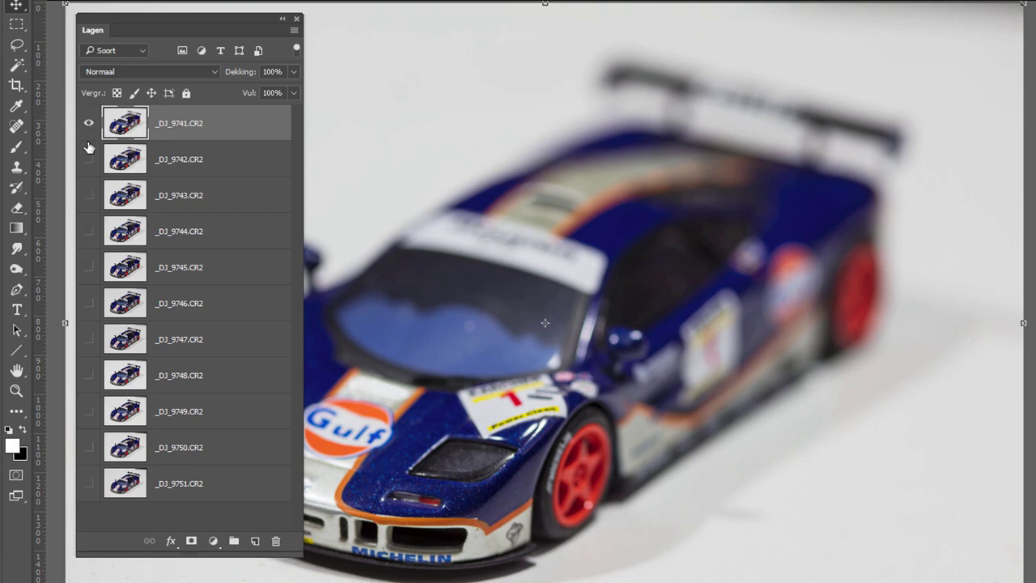
pyautogui.click(89, 339)
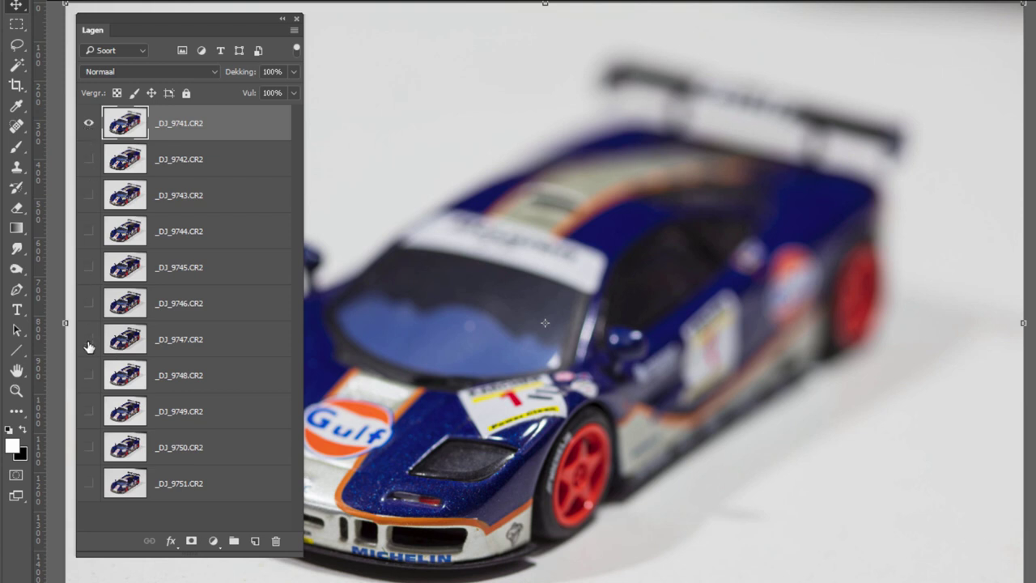
pyautogui.click(89, 123)
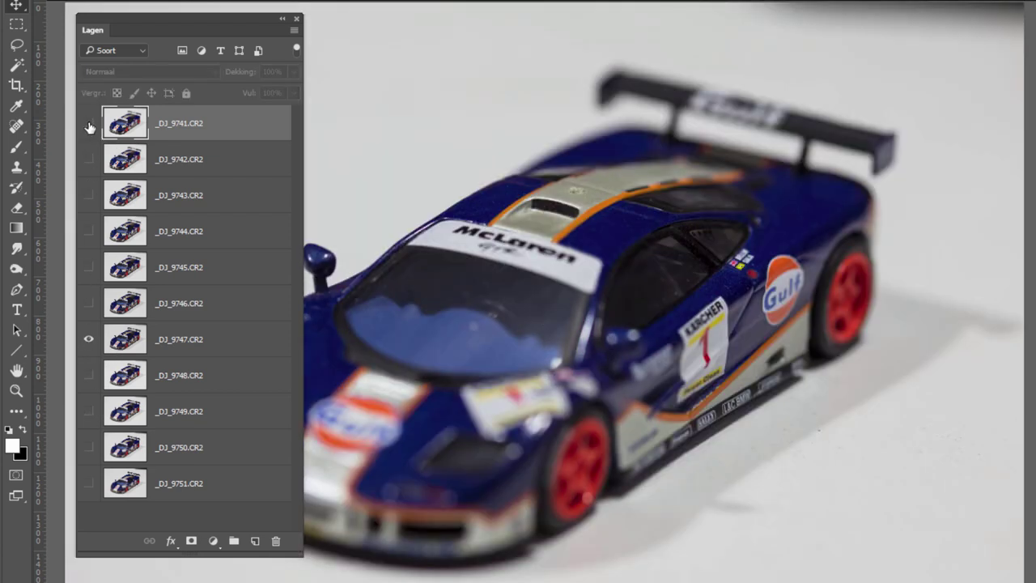
pyautogui.click(89, 124)
pyautogui.click(89, 124)
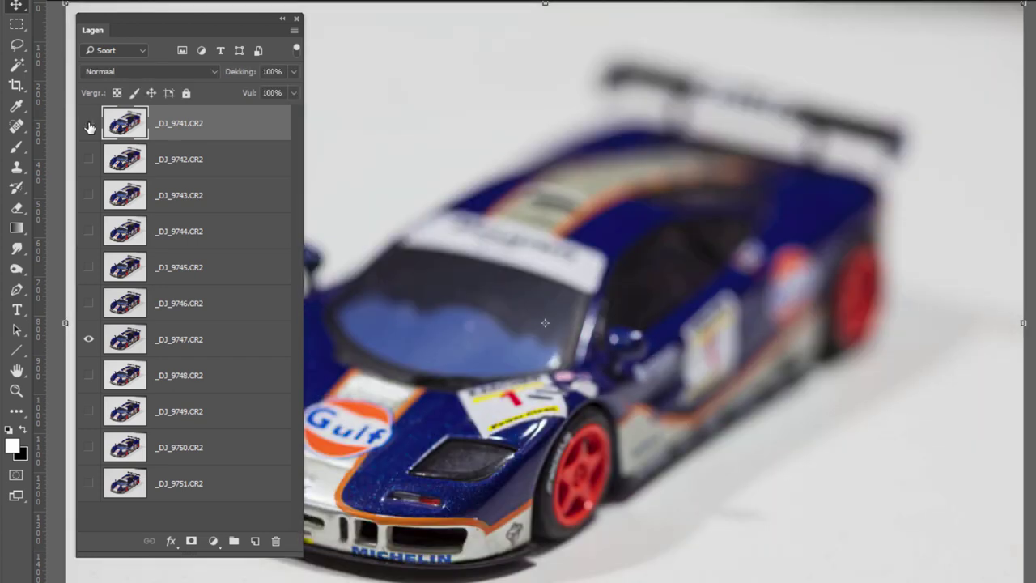
pyautogui.click(89, 125)
pyautogui.click(89, 159)
pyautogui.click(89, 197)
pyautogui.click(89, 232)
pyautogui.click(89, 268)
pyautogui.click(89, 304)
pyautogui.click(89, 376)
pyautogui.click(89, 412)
pyautogui.click(89, 448)
pyautogui.click(89, 483)
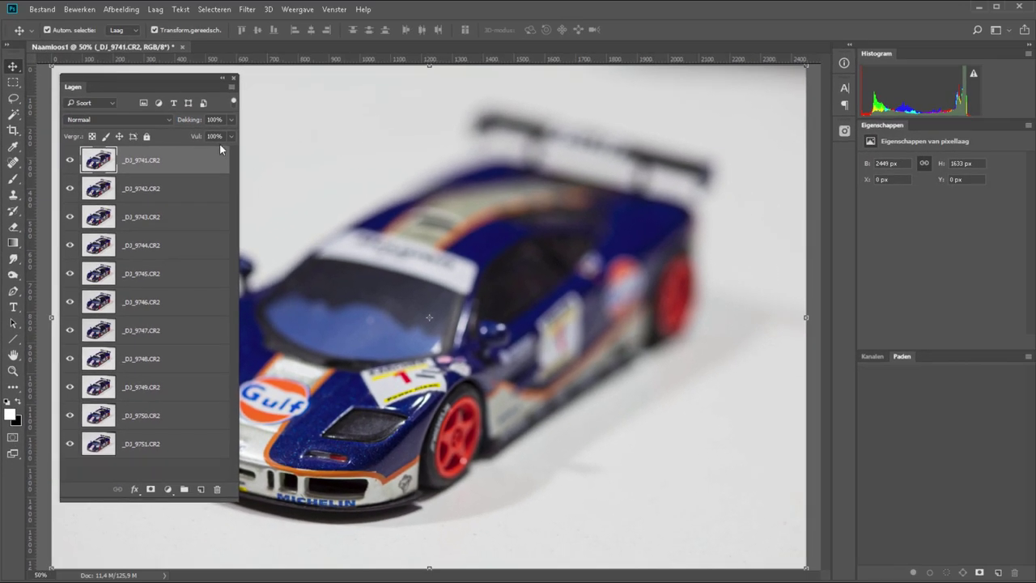
# Step: Select all eleven layers and run Lagen automatisch uitlijnen with Automatisch projection
pyautogui.keyDown('shift'); pyautogui.click(193, 452); pyautogui.keyUp('shift')
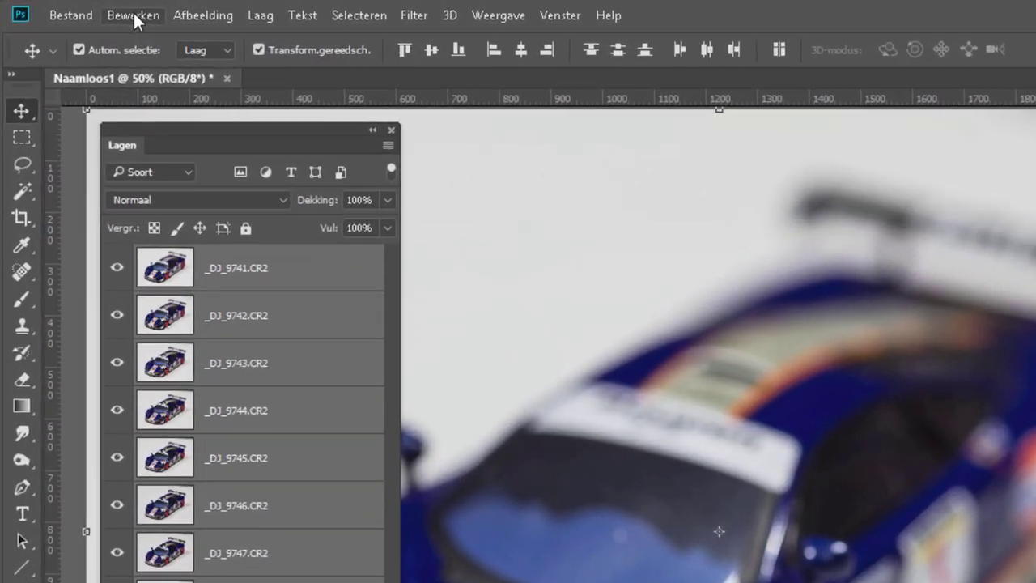
pyautogui.click(80, 9)
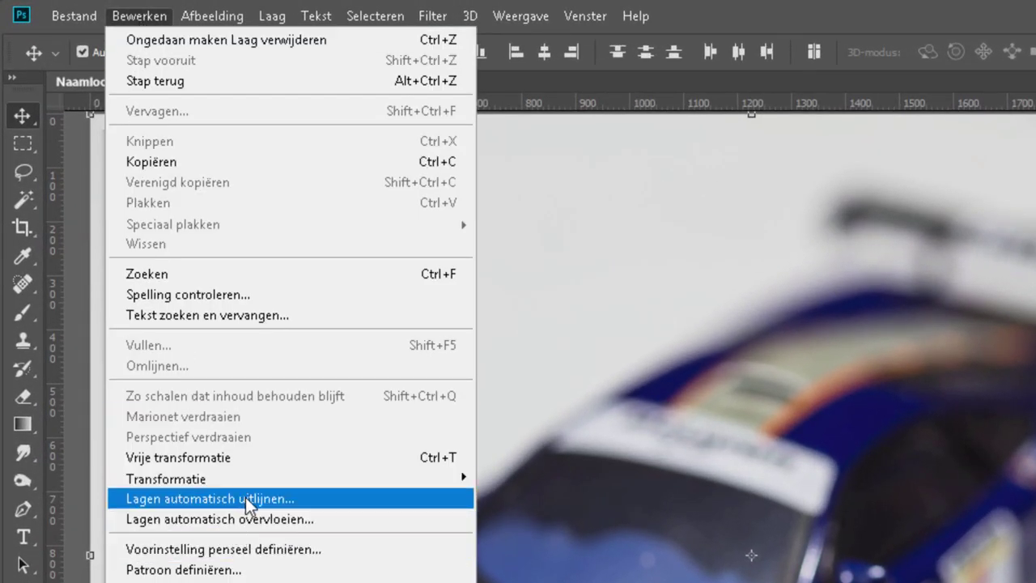
pyautogui.click(245, 498)
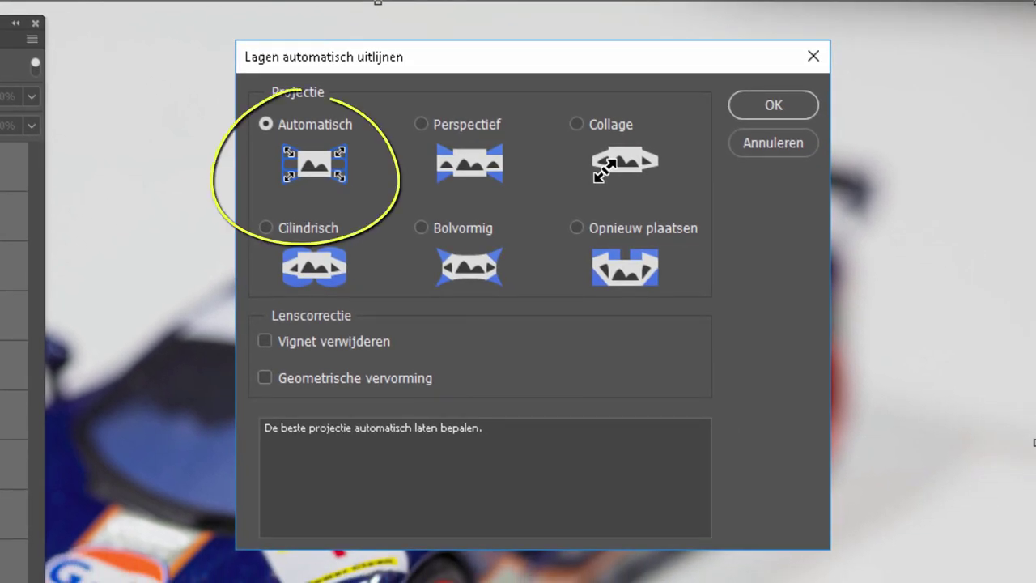
pyautogui.click(774, 101)
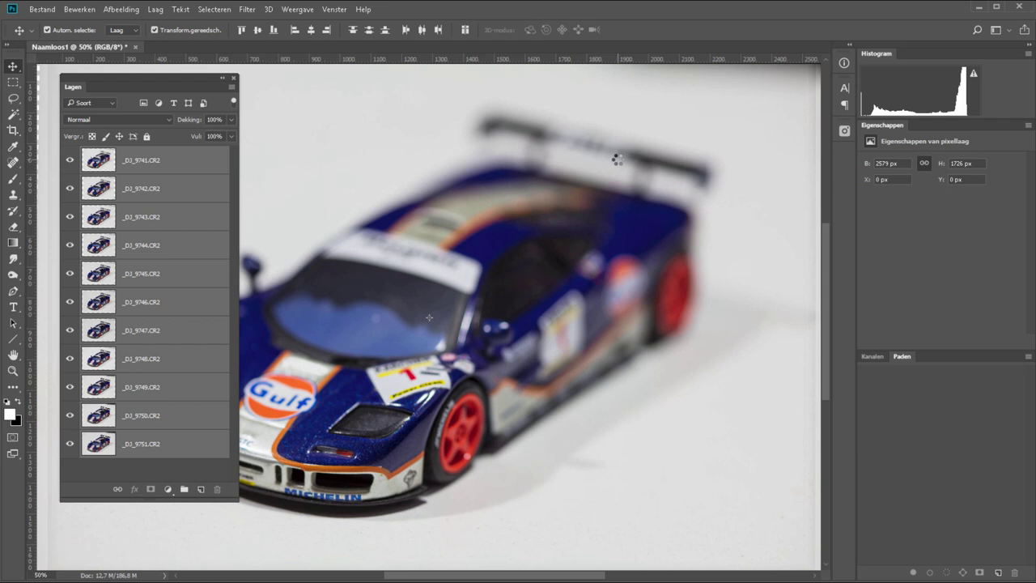
# Step: Collapse the floating Lagen panel to an icon and move it to the top-left corner
pyautogui.doubleClick(114, 84)
pyautogui.moveTo(85, 72); pyautogui.dragTo(404, 110)
pyautogui.doubleClick(150, 85)
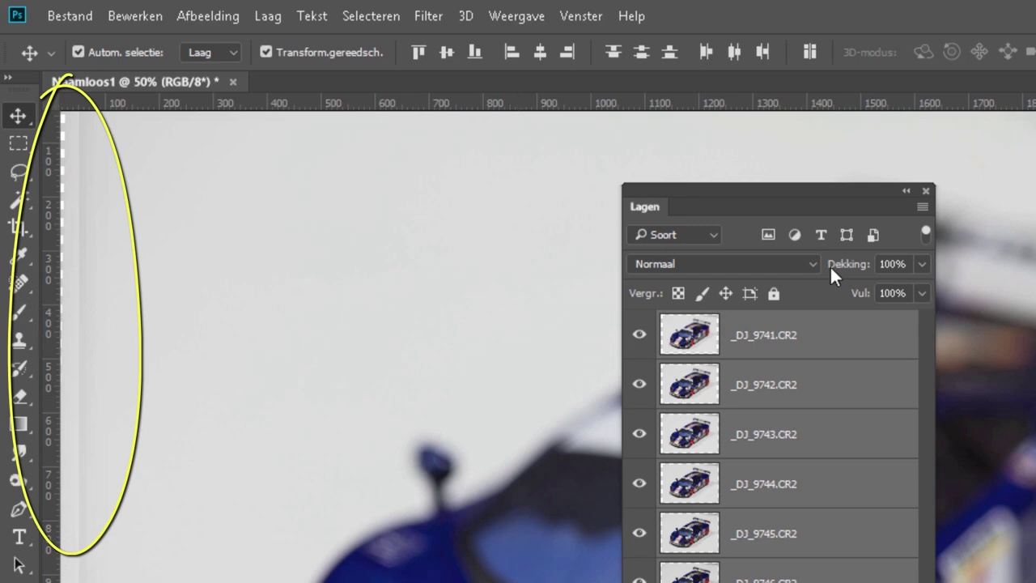
pyautogui.click(906, 190)
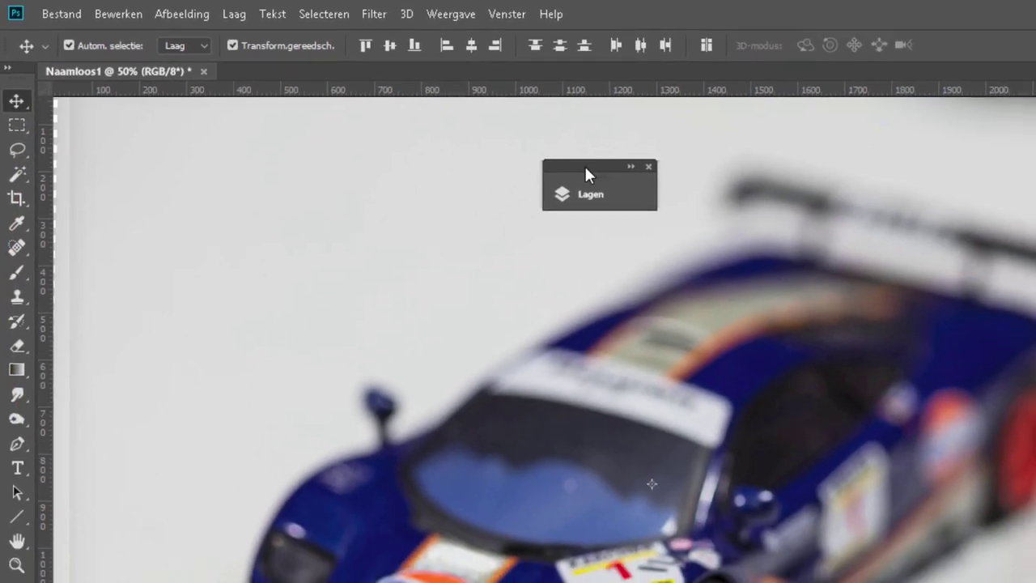
pyautogui.moveTo(588, 171); pyautogui.dragTo(93, 94)
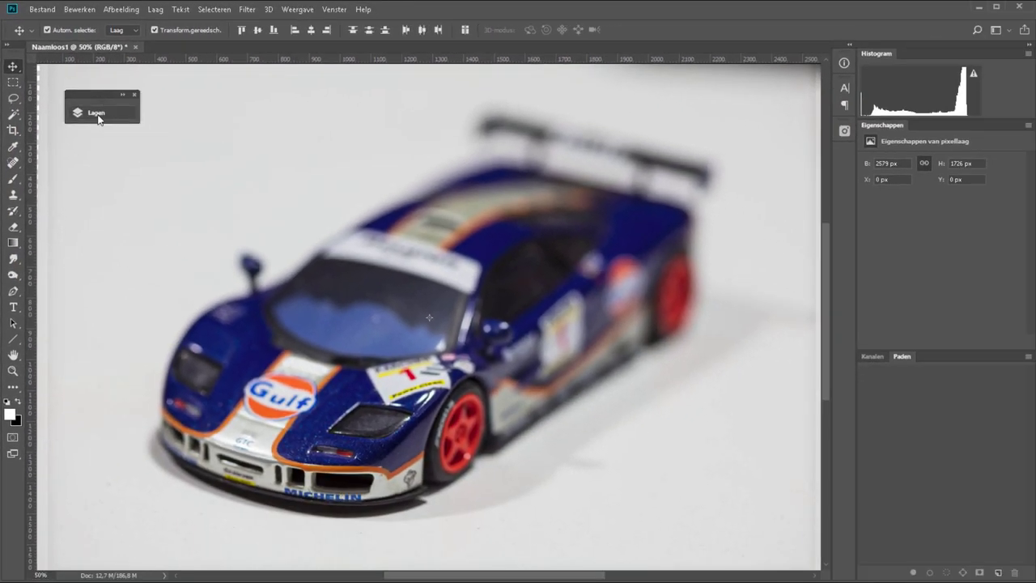
# Step: Expand the Lagen panel beside the photo and select layers _DJ_9741.CR2 through _DJ_9751.CR2
pyautogui.click(98, 119)
pyautogui.moveTo(209, 103); pyautogui.dragTo(112, 88)
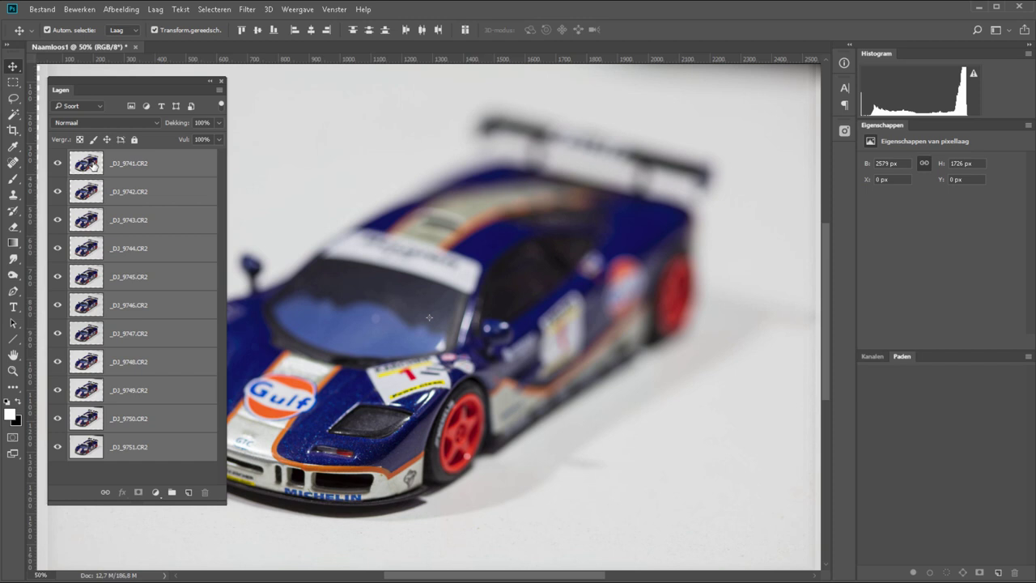
pyautogui.click(177, 166)
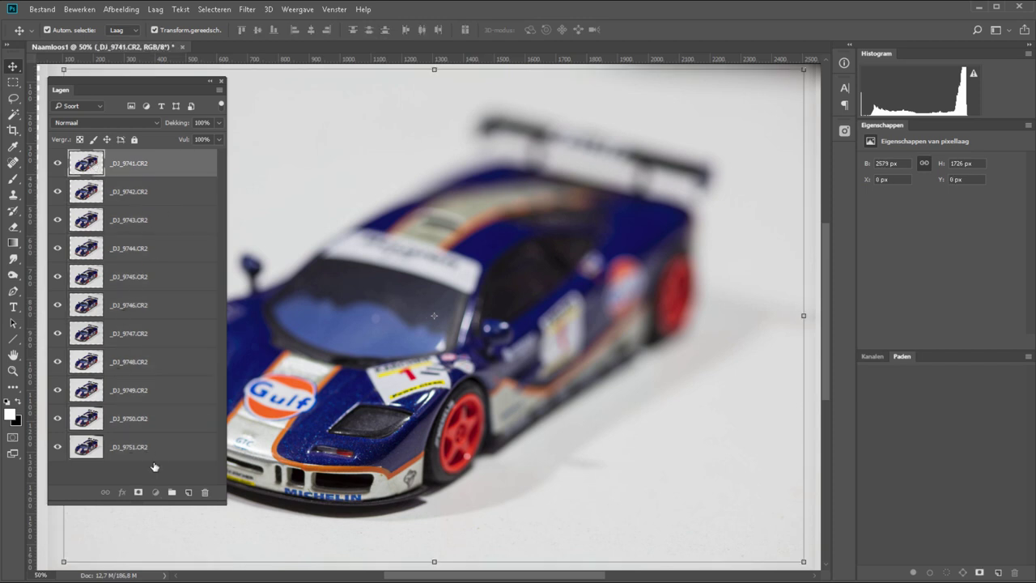
pyautogui.click(162, 462)
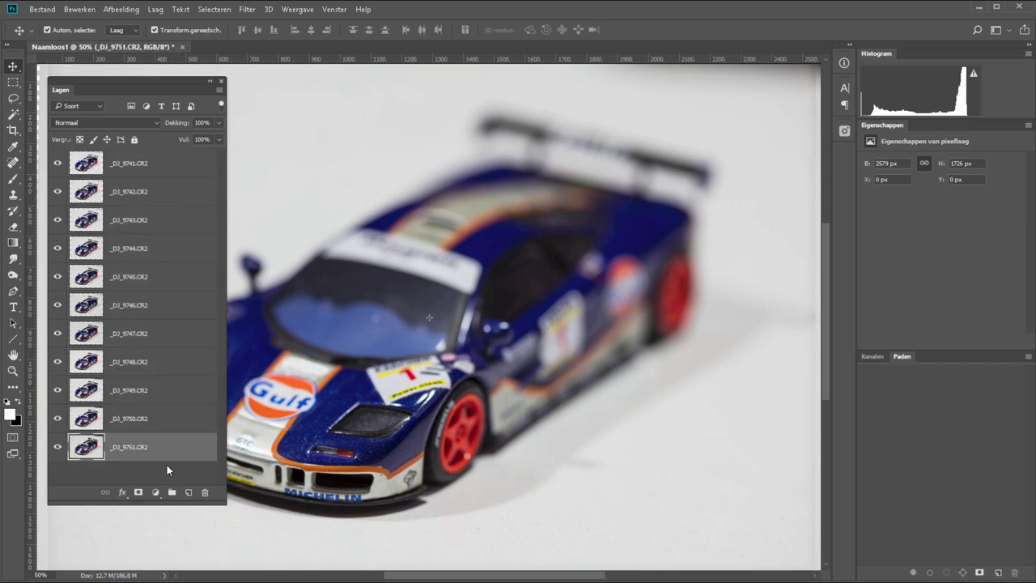
pyautogui.keyDown('shift'); pyautogui.click(138, 166); pyautogui.keyUp('shift')
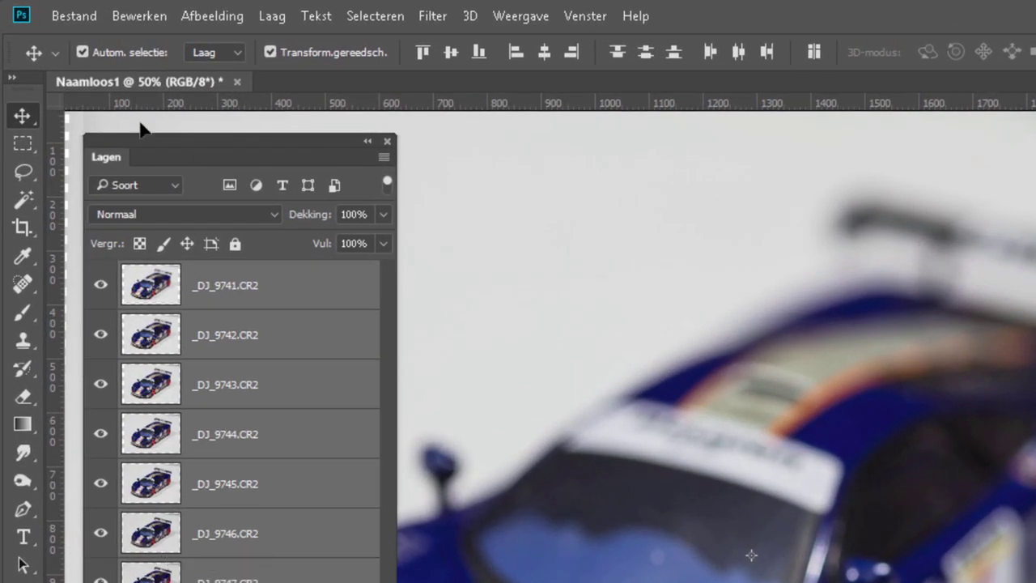
# Step: Run Lagen automatisch overvloeien using Afbeeldingen stapelen with seamless tones on the eleven layers
pyautogui.click(138, 17)
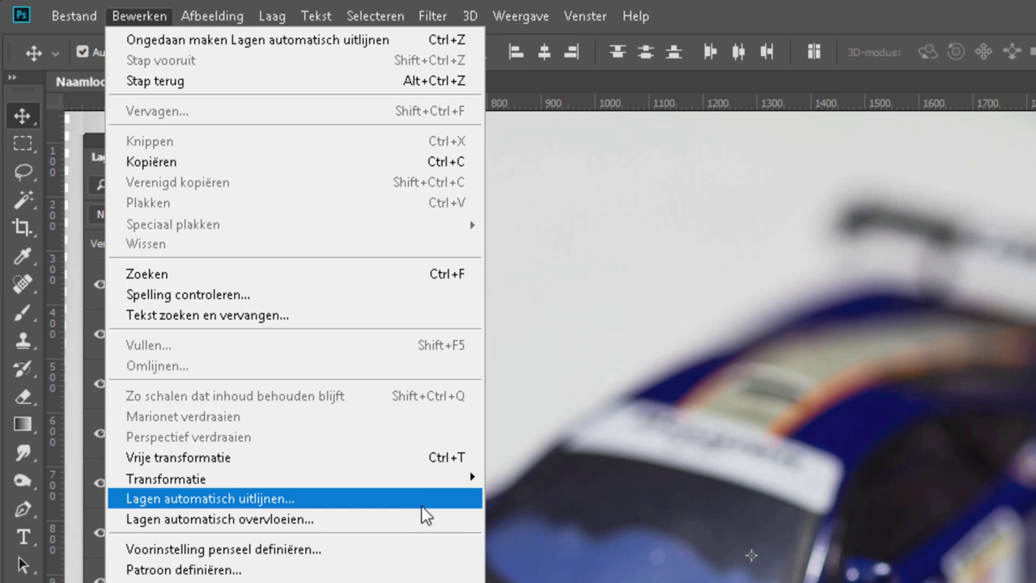
pyautogui.click(345, 518)
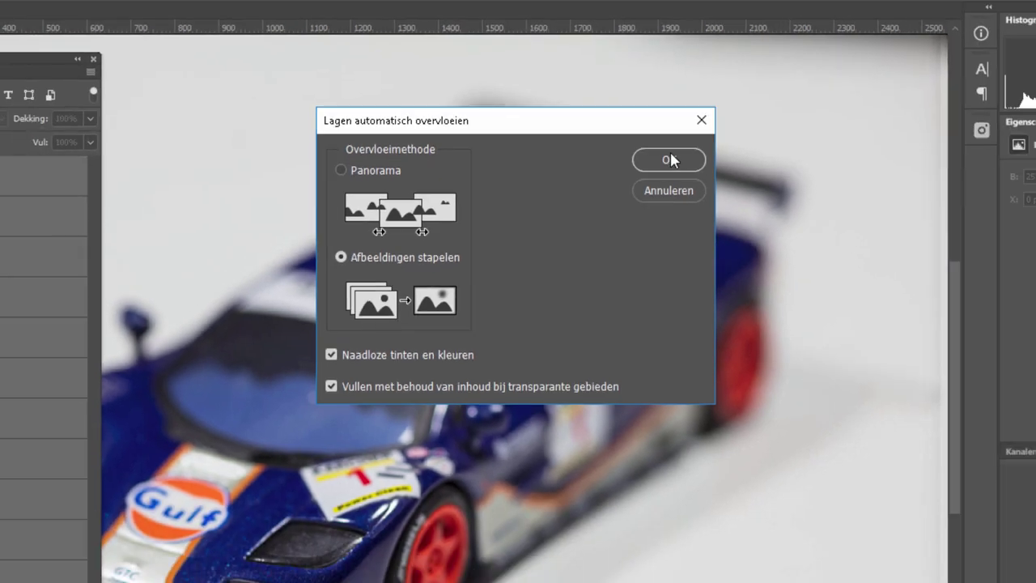
pyautogui.click(709, 162)
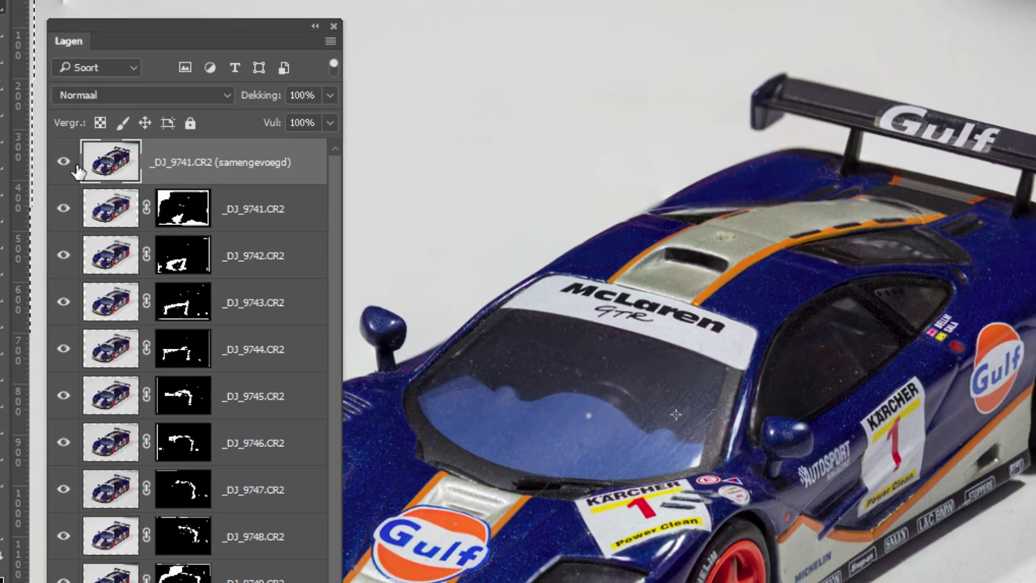
# Step: Hide the samengevoegd layer and Alt-click _DJ_9745.CR2's eye to show it alone
pyautogui.click(66, 163)
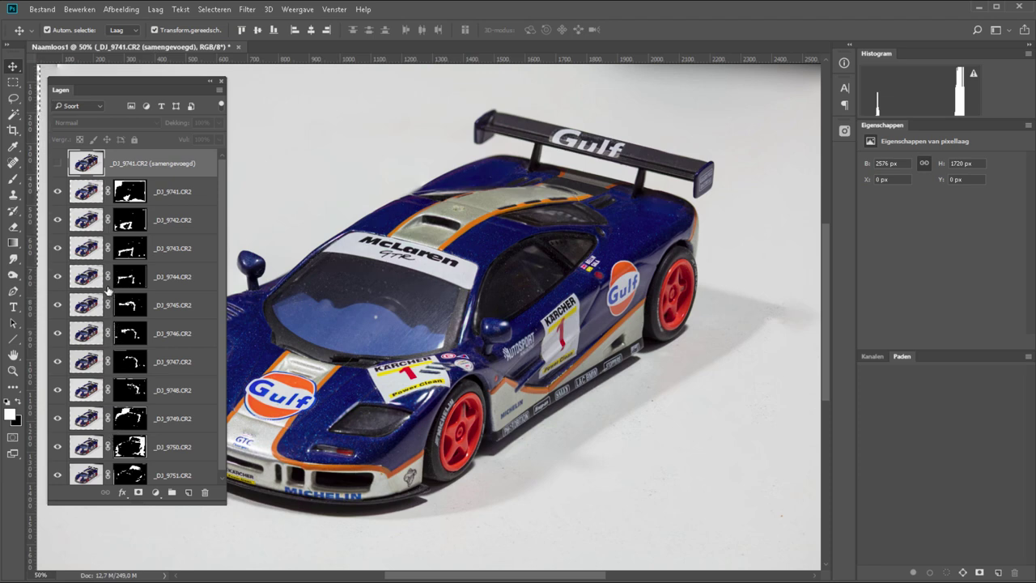
pyautogui.keyDown('alt'); pyautogui.click(58, 306); pyautogui.keyUp('alt')
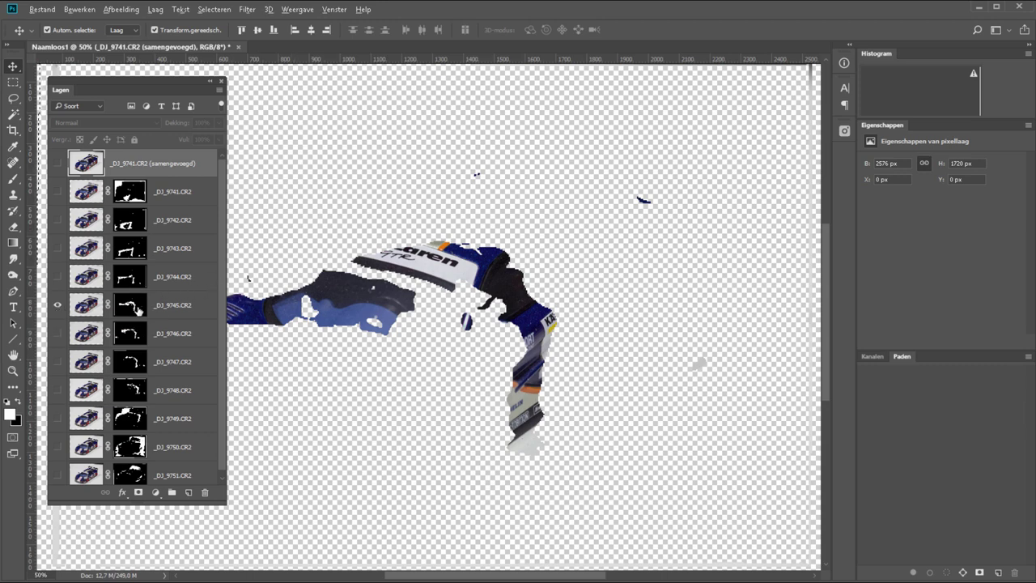
# Step: Inspect the _DJ_9745 layer mask, then compare _DJ_9745's sharp piece with _DJ_9748's
pyautogui.keyDown('alt'); pyautogui.click(130, 307); pyautogui.keyUp('alt')
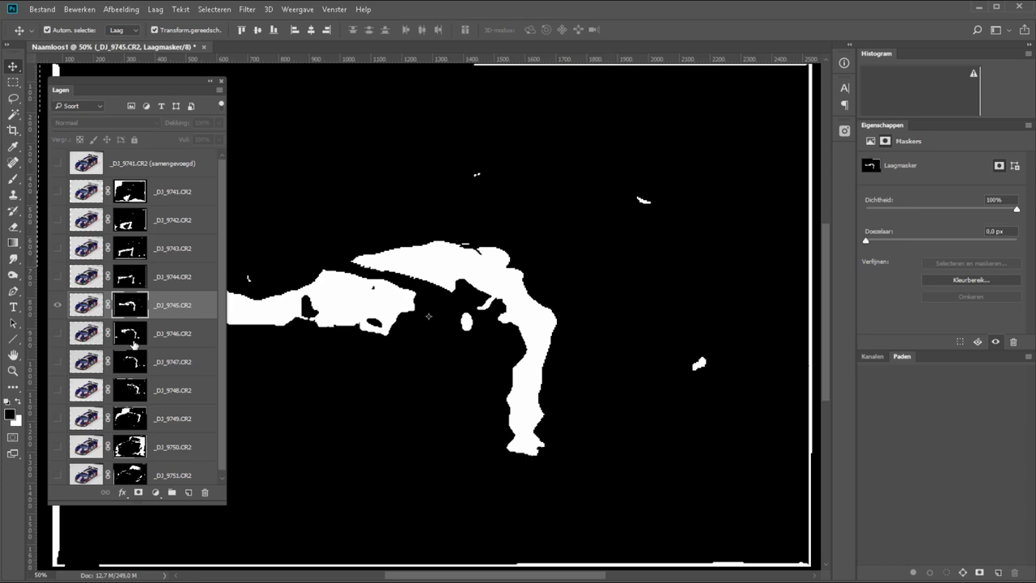
pyautogui.click(57, 306)
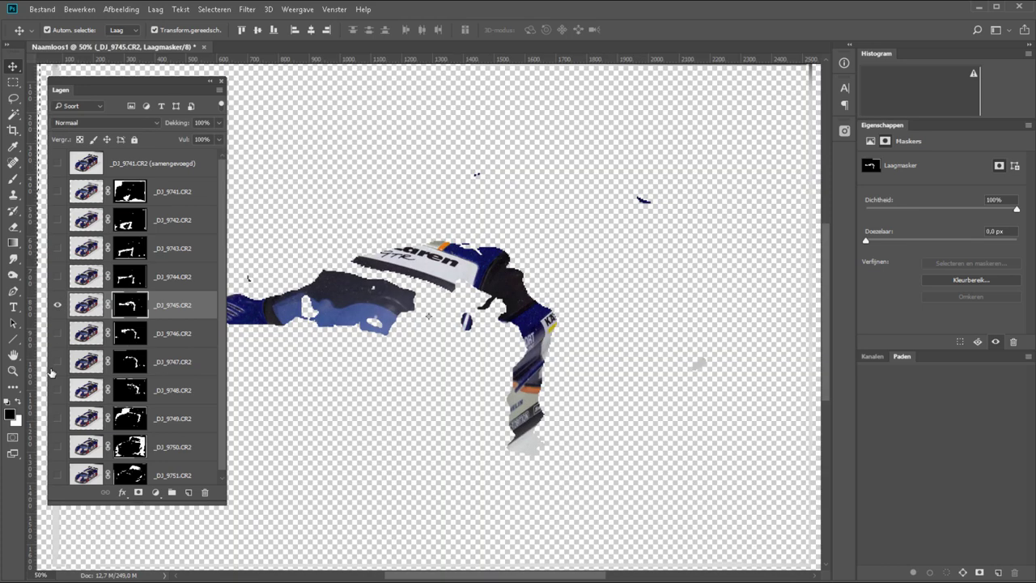
pyautogui.click(57, 305)
pyautogui.click(57, 390)
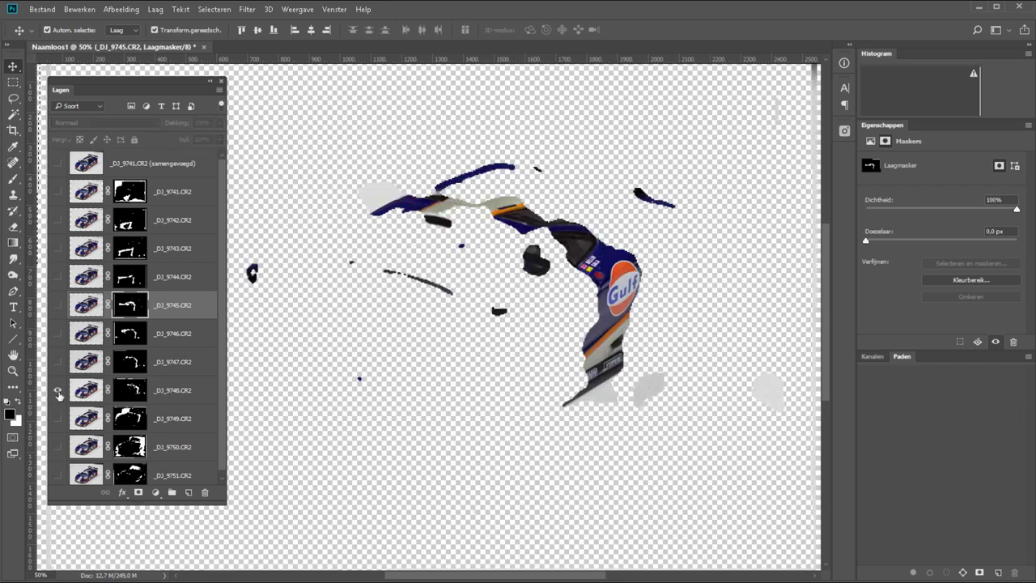
pyautogui.click(58, 305)
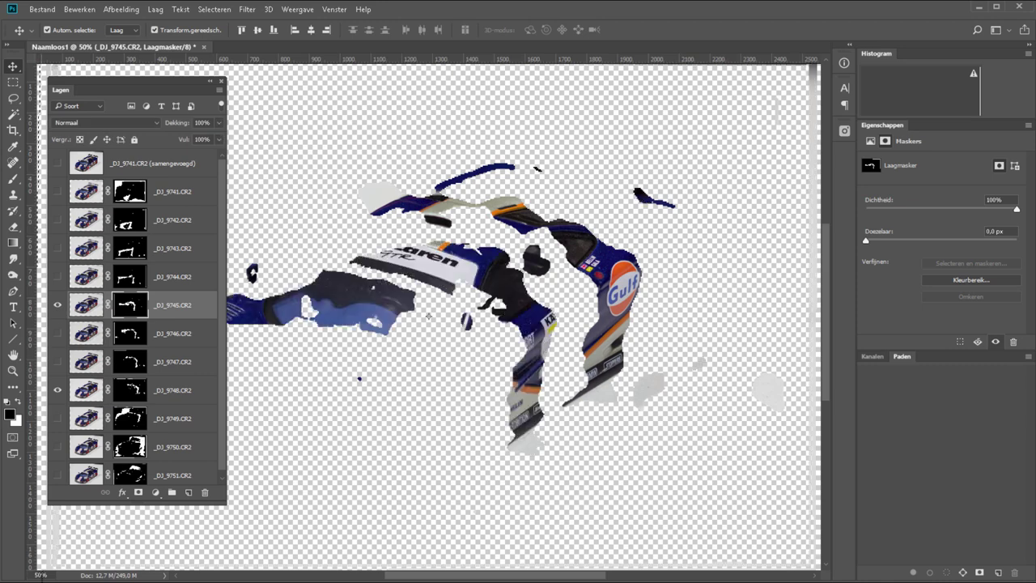
# Step: Turn on _DJ_9746, _DJ_9749–_DJ_9751 and _DJ_9744–_DJ_9741 so every layer shows
pyautogui.click(57, 334)
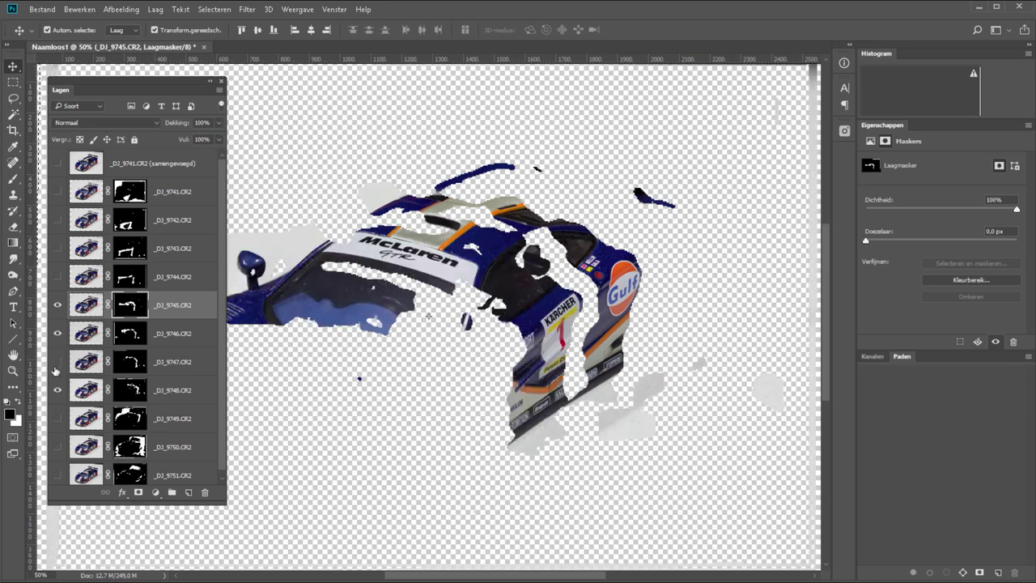
pyautogui.click(58, 419)
pyautogui.click(57, 447)
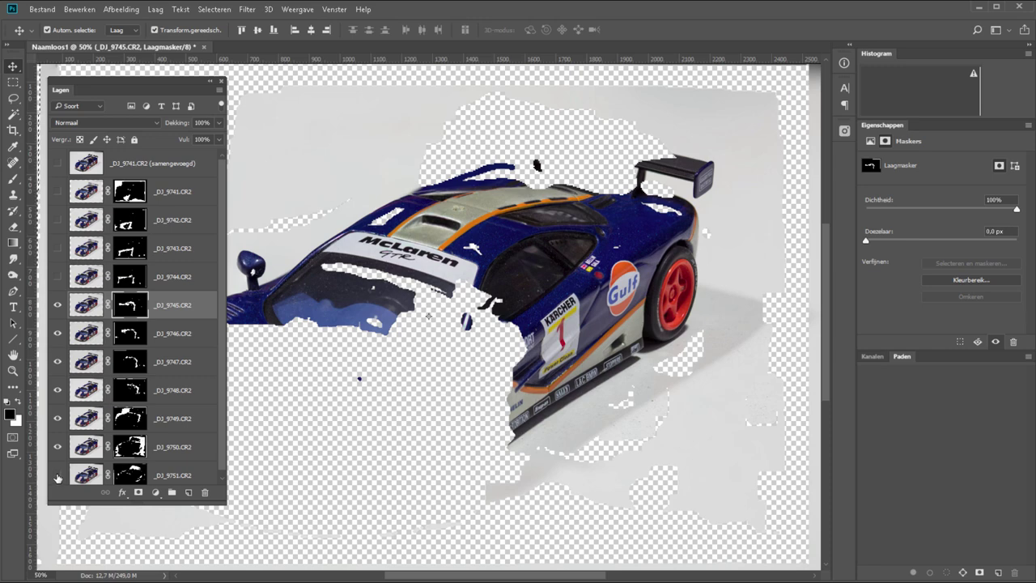
pyautogui.click(58, 476)
pyautogui.click(57, 277)
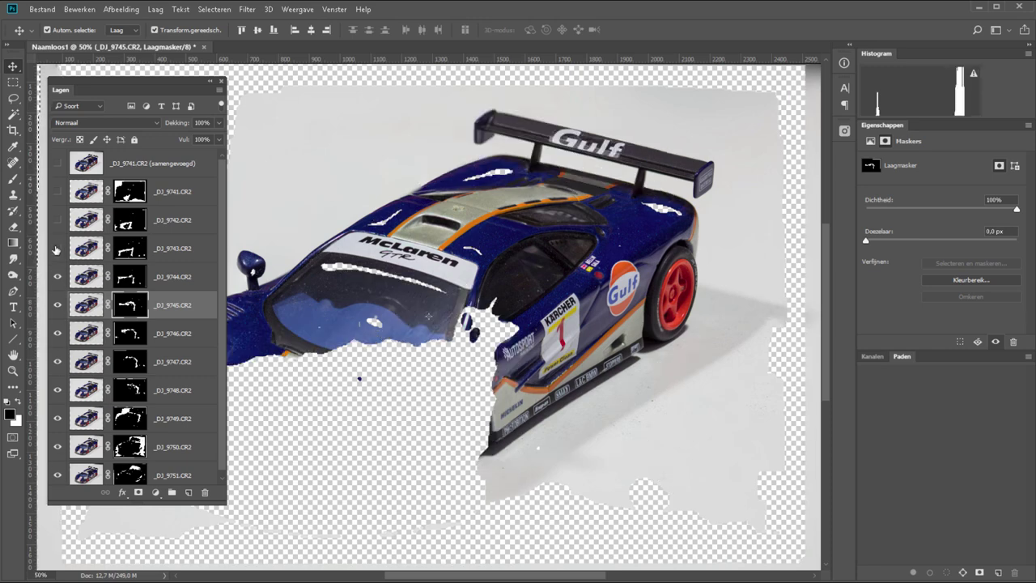
pyautogui.click(57, 249)
pyautogui.click(57, 220)
pyautogui.click(58, 192)
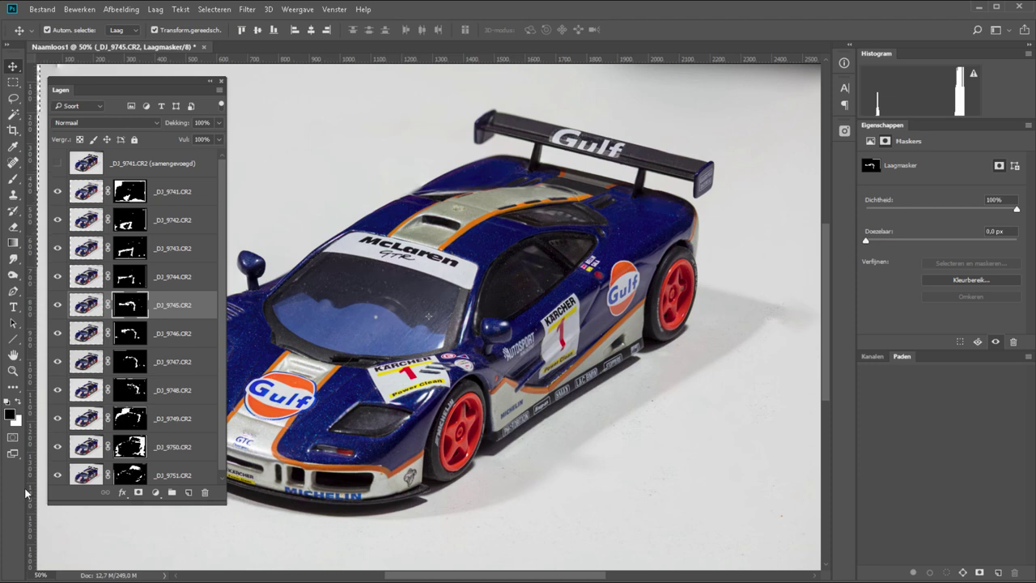
# Step: Zoom to about 104% on the car's front and pan across the Gulf hood logo, windshield and McLaren GTR roof banner
pyautogui.press('z')
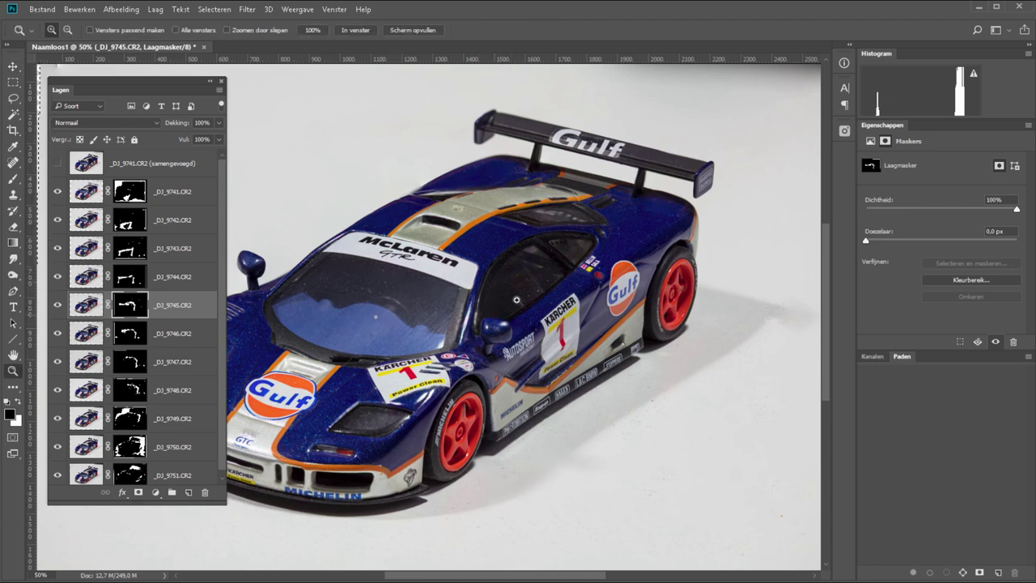
pyautogui.moveTo(518, 299); pyautogui.dragTo(247, 526)
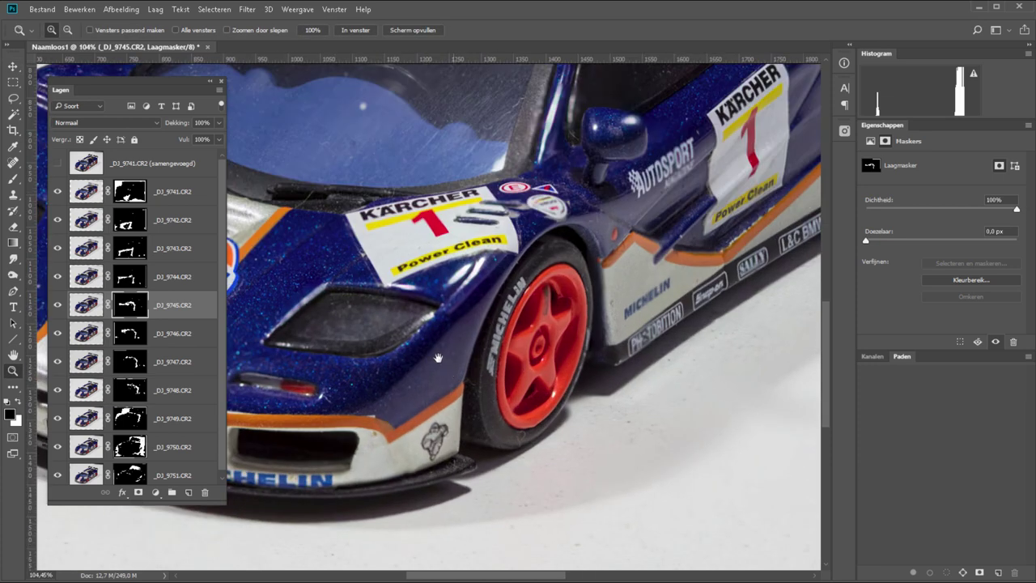
pyautogui.moveTo(441, 318); pyautogui.dragTo(723, 397)
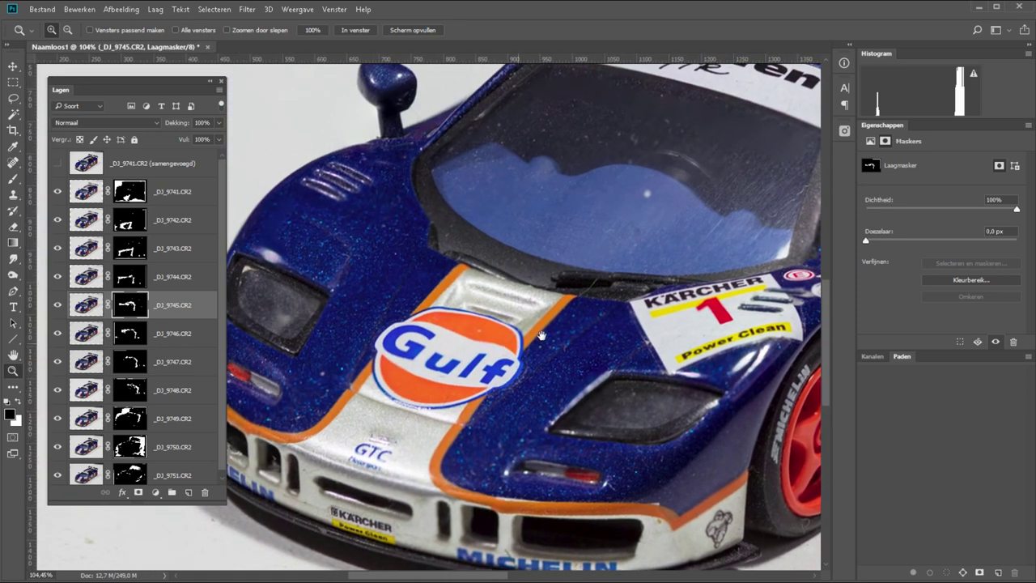
pyautogui.moveTo(520, 361)
pyautogui.mouseDown()
pyautogui.moveTo(651, 299)
pyautogui.moveTo(572, 355)
pyautogui.moveTo(615, 290)
pyautogui.moveTo(440, 382)
pyautogui.moveTo(582, 283)
pyautogui.moveTo(707, 240)
pyautogui.mouseUp()
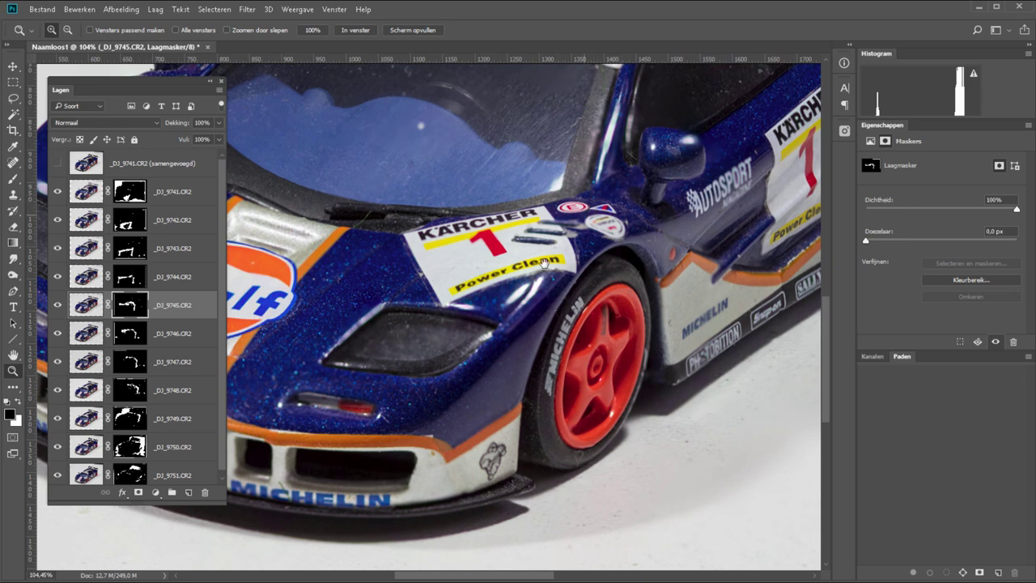
pyautogui.moveTo(585, 213)
pyautogui.mouseDown()
pyautogui.moveTo(489, 387)
pyautogui.moveTo(496, 435)
pyautogui.mouseUp()
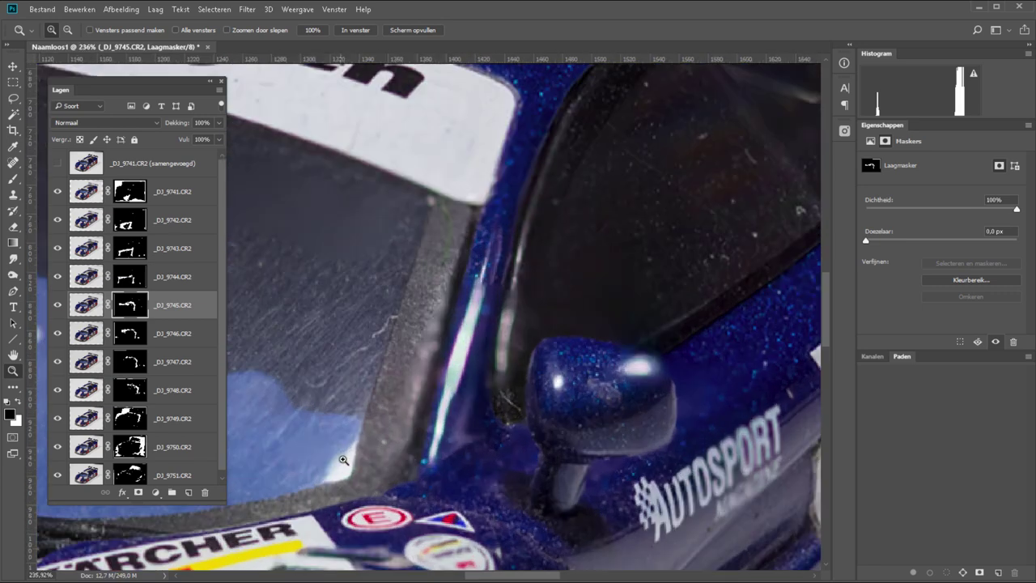
# Step: Zoom to 236% on the windshield, re-enable the samengevoegd merged layer, and fit the image in the window
pyautogui.moveTo(601, 258); pyautogui.dragTo(301, 415)
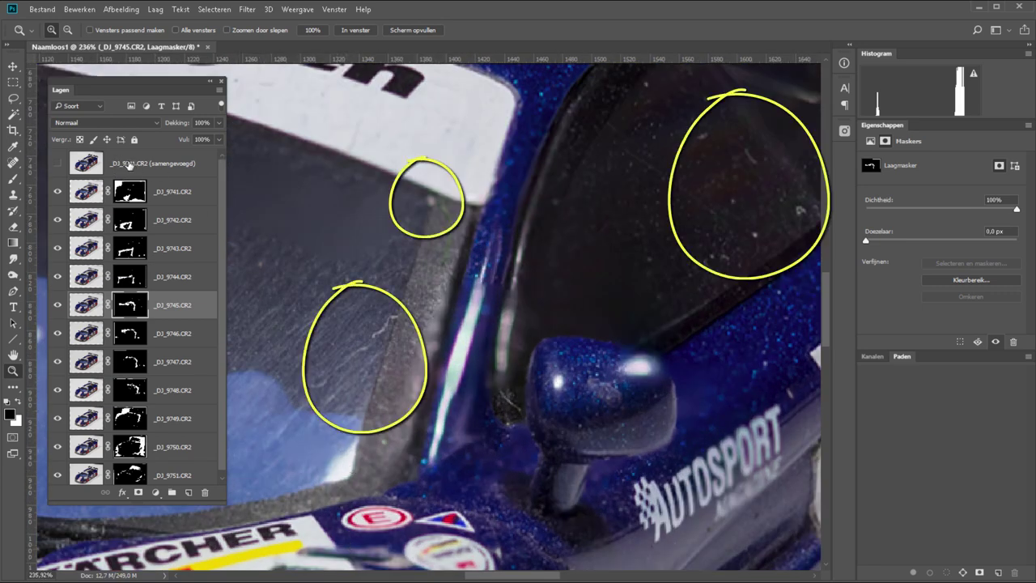
pyautogui.click(131, 165)
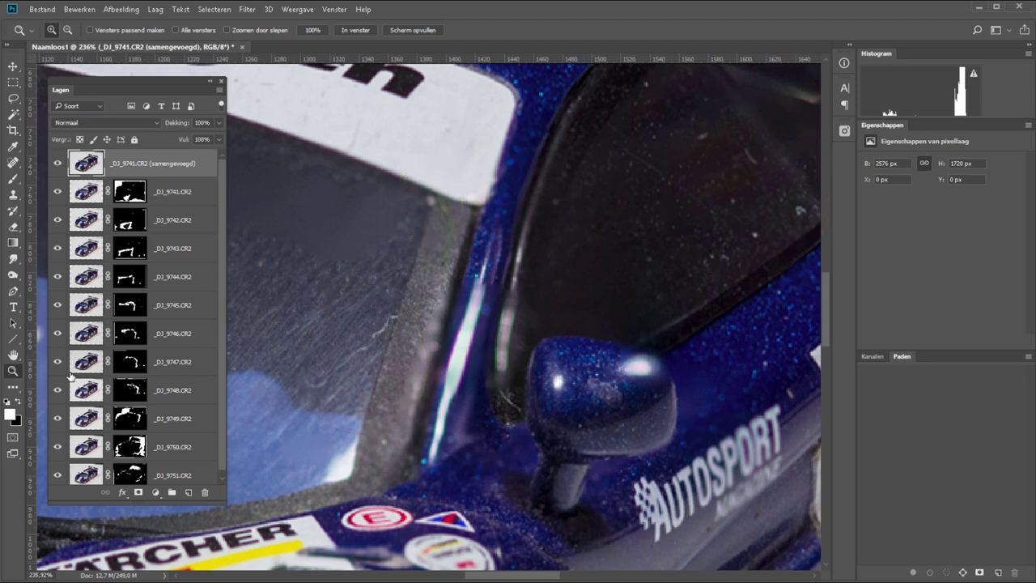
pyautogui.click(363, 30)
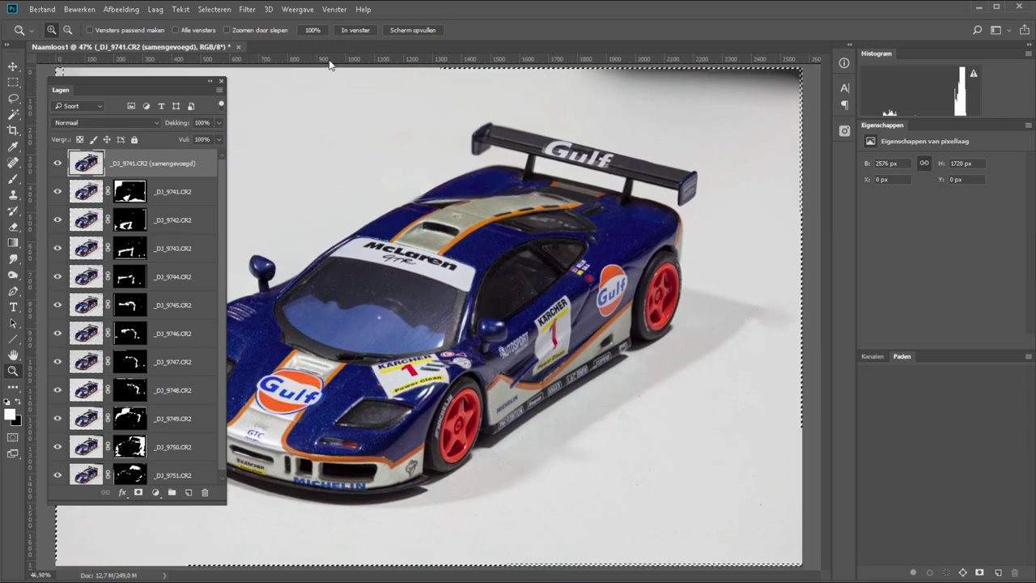